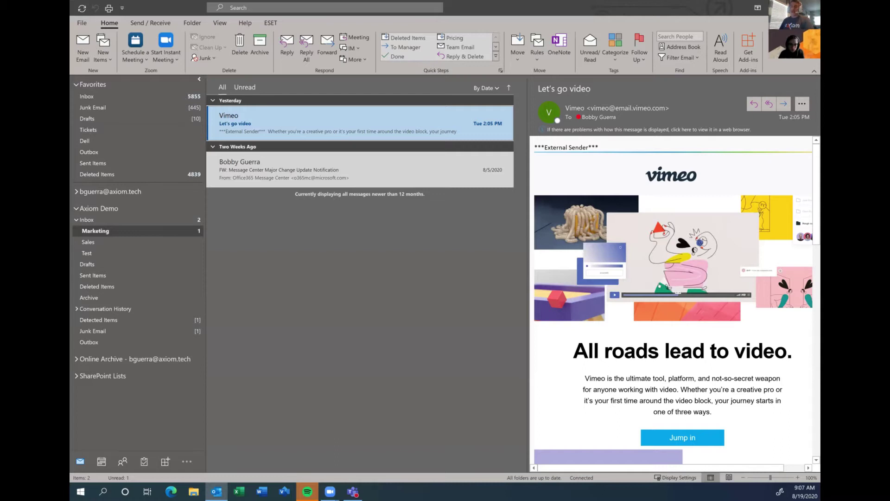
Step: Read through the Vimeo marketing email down to its footer links and return to its beginning
{"action": "scroll", "coordinate": [658, 281], "scroll_direction": "down", "scroll_amount": 4}
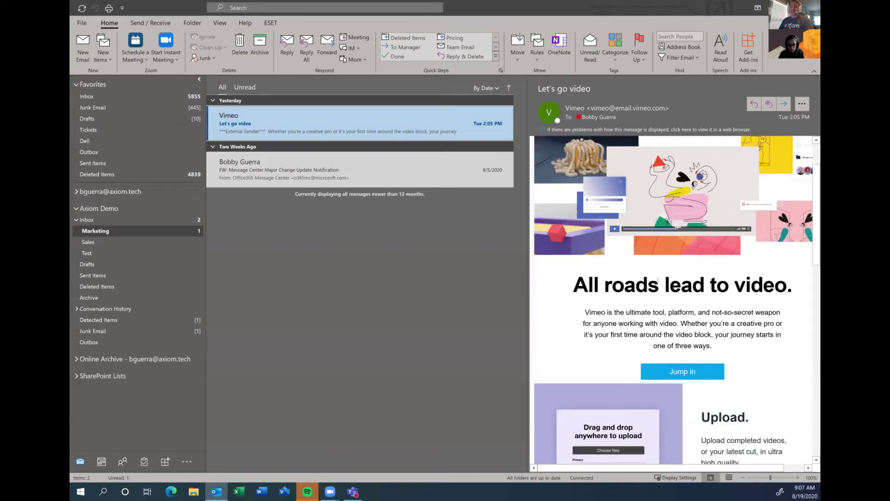
{"action": "scroll", "coordinate": [659, 281], "scroll_direction": "down", "scroll_amount": 6}
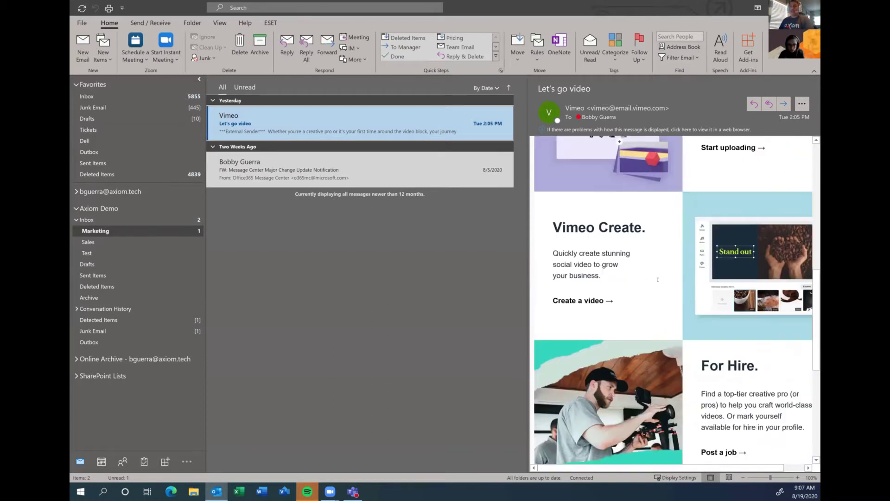
{"action": "scroll", "coordinate": [658, 282], "scroll_direction": "down", "scroll_amount": 1}
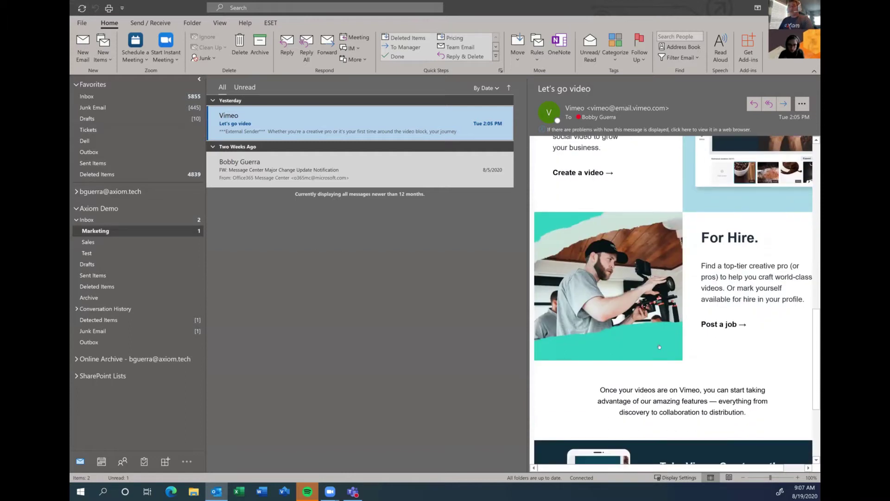
{"action": "scroll", "coordinate": [660, 347], "scroll_direction": "down", "scroll_amount": 2}
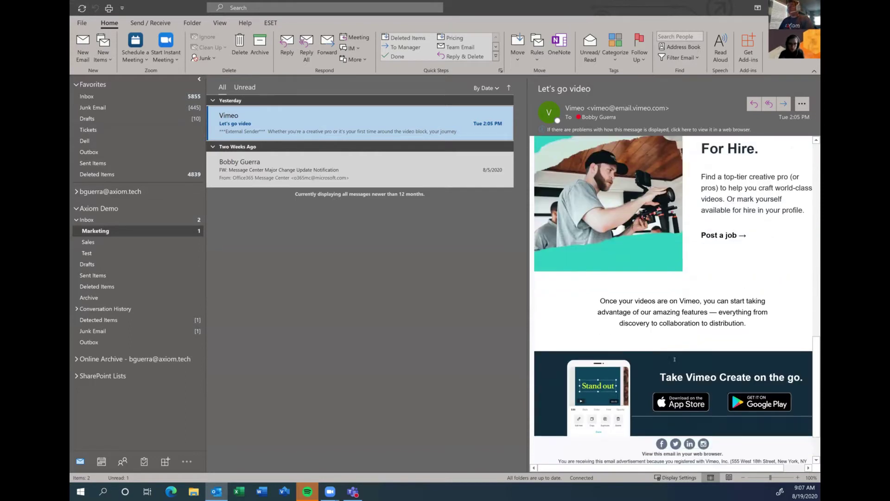
{"action": "scroll", "coordinate": [675, 359], "scroll_direction": "down", "scroll_amount": 2}
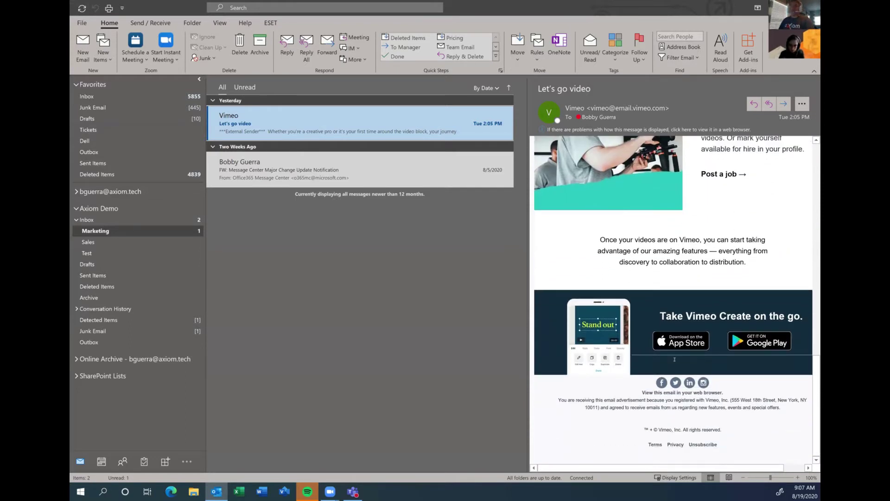
{"action": "scroll", "coordinate": [674, 359], "scroll_direction": "up", "scroll_amount": 7}
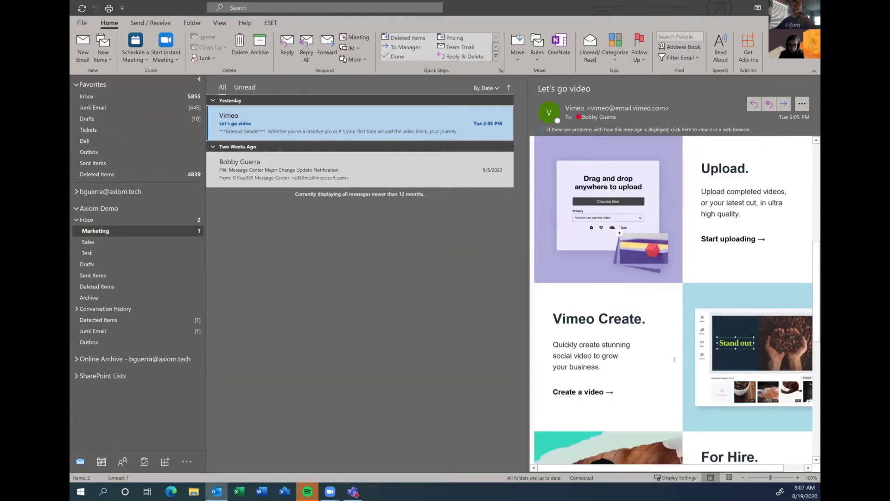
{"action": "scroll", "coordinate": [675, 359], "scroll_direction": "up", "scroll_amount": 4}
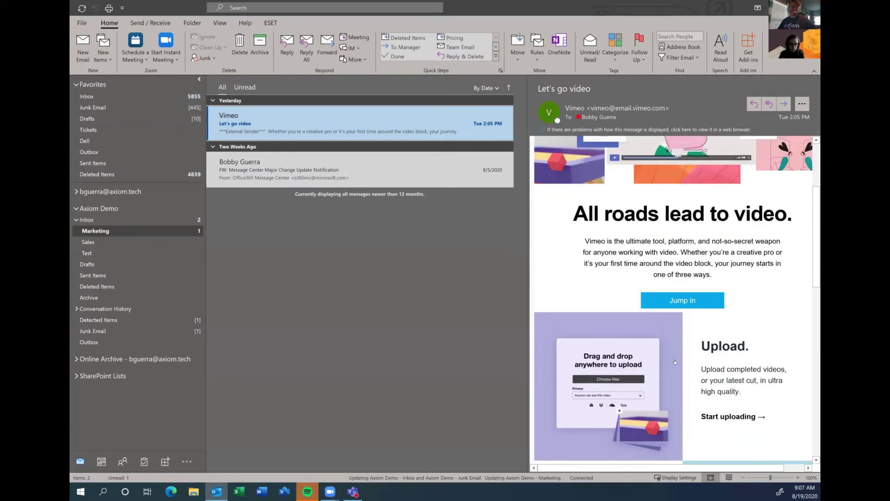
{"action": "scroll", "coordinate": [675, 363], "scroll_direction": "up", "scroll_amount": 3}
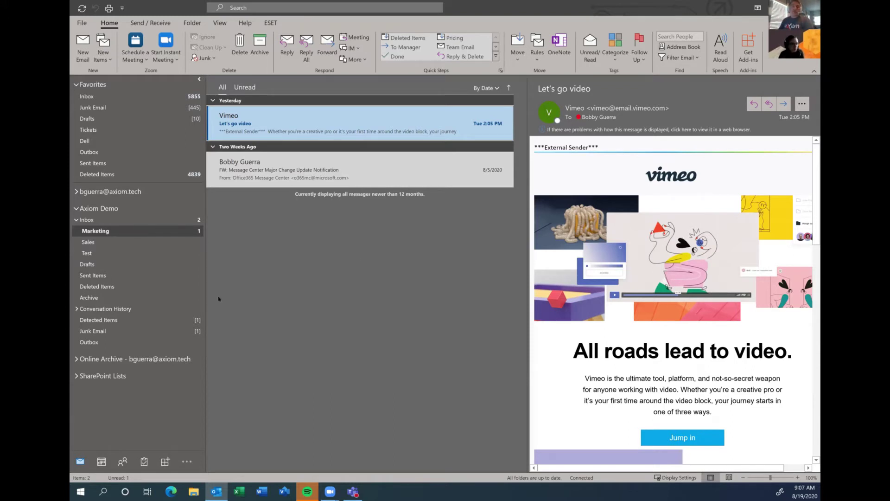
Step: Open the Axiom Demo mailbox's Junk Email folder and review the junk handling choices for the Sport Clips message
{"action": "left_click", "coordinate": [165, 330]}
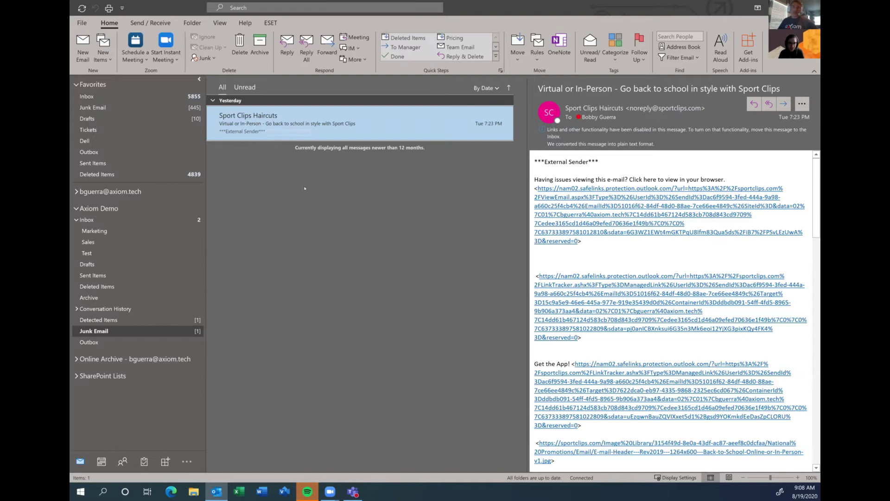
{"action": "right_click", "coordinate": [258, 121]}
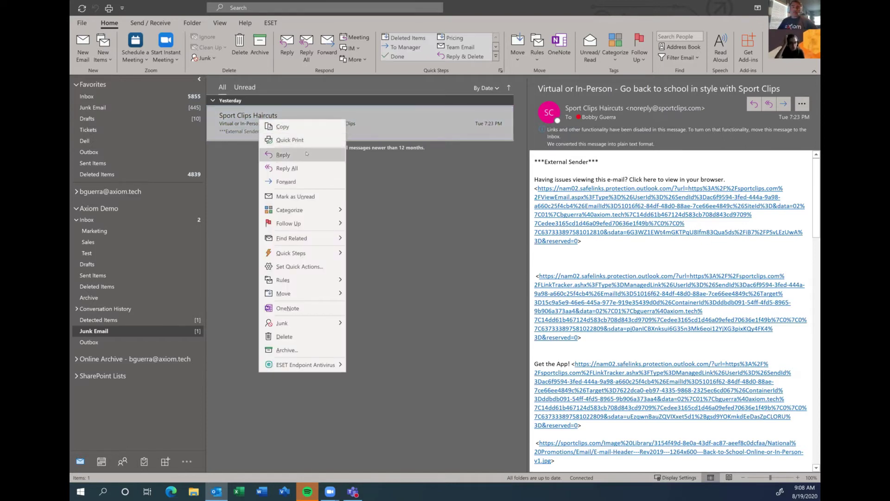
{"action": "mouse_move", "coordinate": [326, 329]}
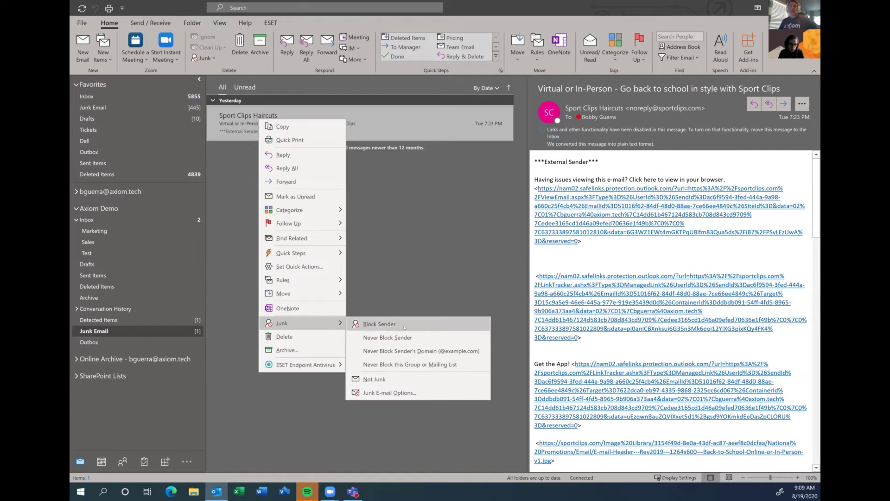
{"action": "left_click", "coordinate": [450, 340]}
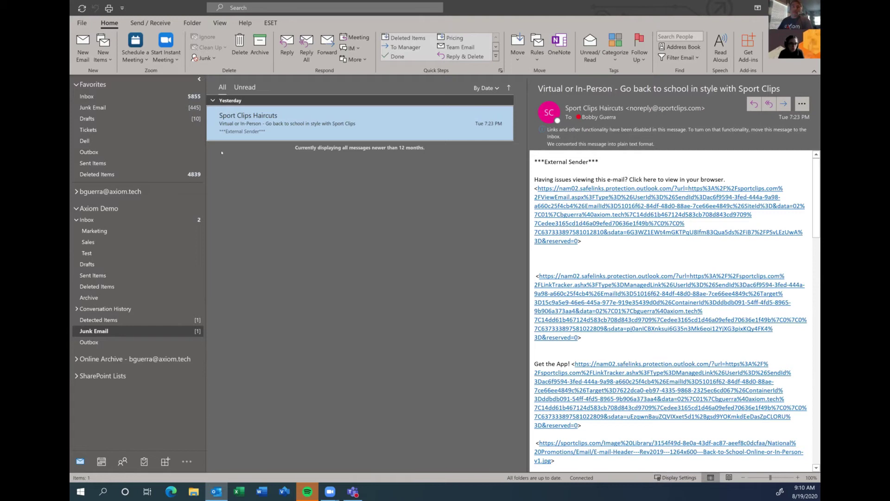
Step: Start a new email and attach the Sport Clips message from the Junk Email folder to it
{"action": "left_click", "coordinate": [86, 46]}
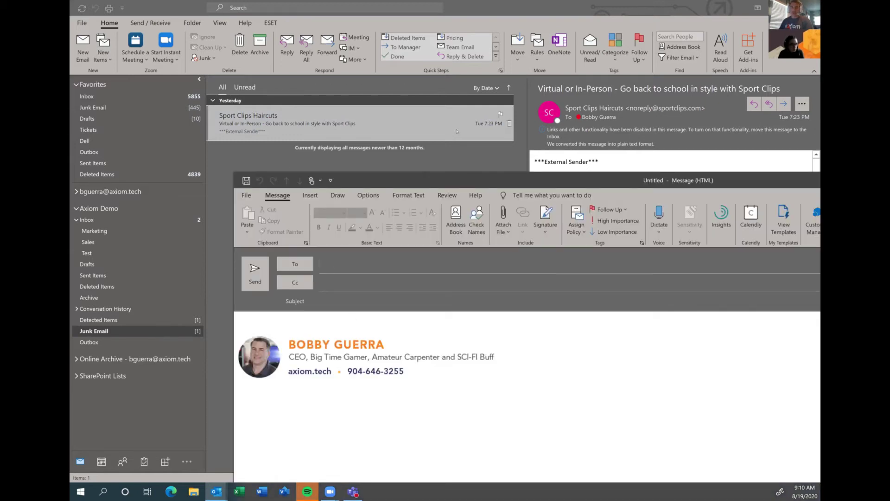
{"action": "left_click", "coordinate": [406, 126]}
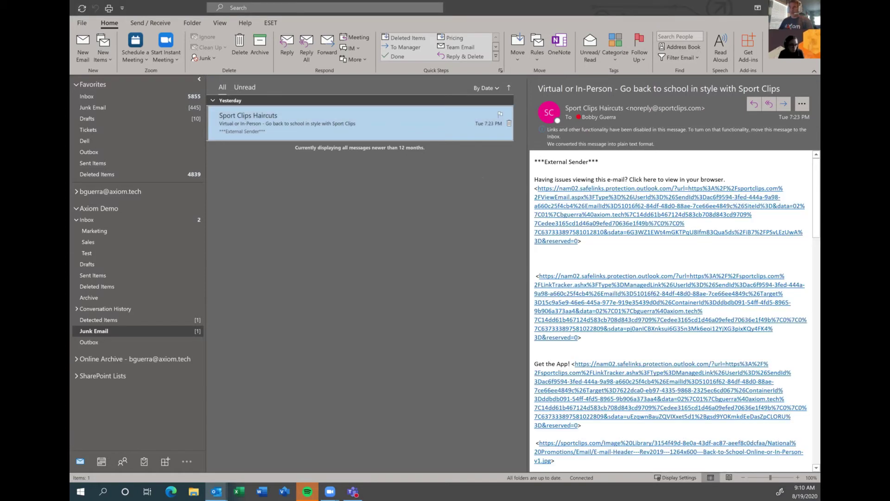
{"action": "key", "text": "alt+Tab"}
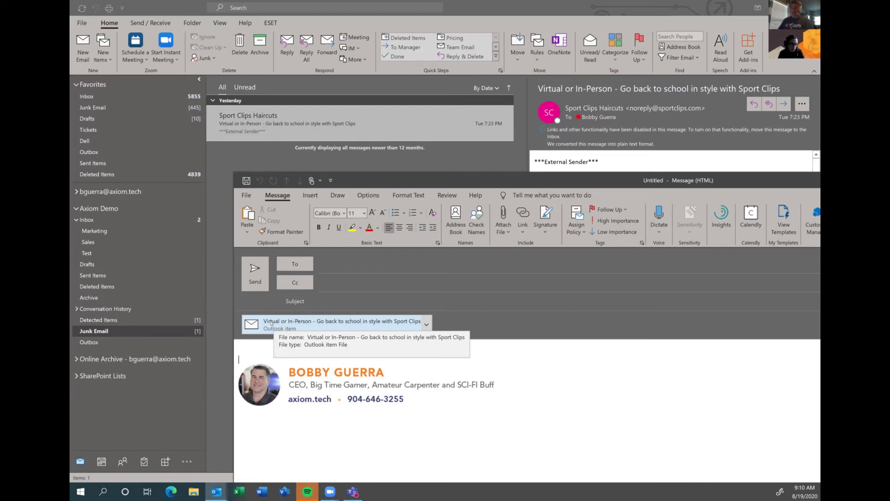
{"action": "left_click", "coordinate": [318, 332]}
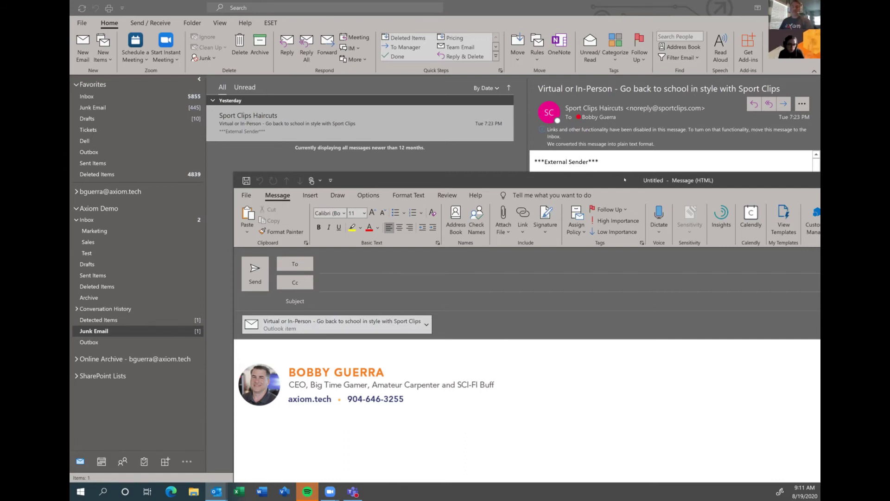
Step: Close the untitled email draft and discard it without saving the changes
{"action": "left_click_drag", "start_coordinate": [625, 180], "coordinate": [540, 267]}
{"action": "left_click", "coordinate": [691, 269]}
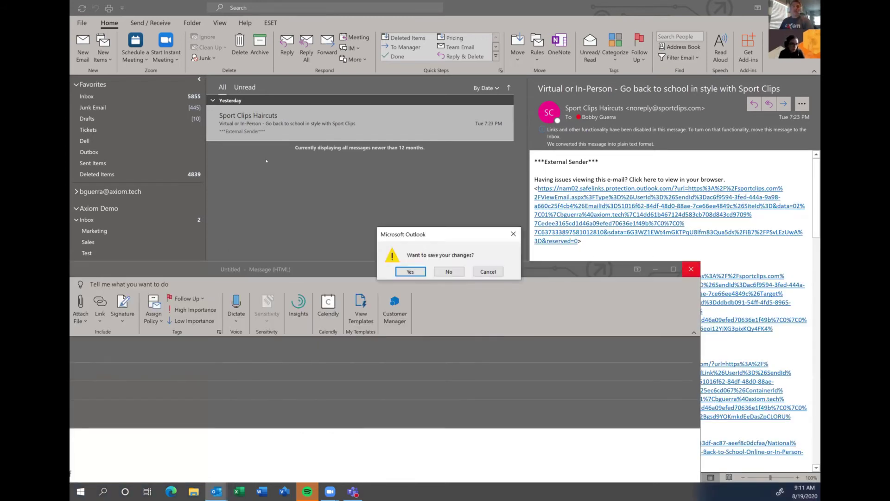
{"action": "left_click", "coordinate": [448, 271]}
Step: Set the Sport Clips message's sender to Never Block Sender and dismiss the Safe Senders notice
{"action": "right_click", "coordinate": [282, 122]}
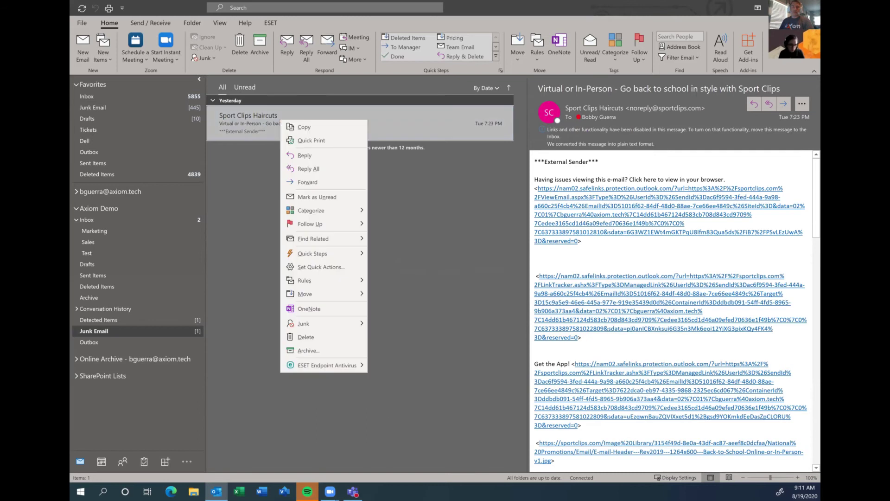
{"action": "mouse_move", "coordinate": [358, 323]}
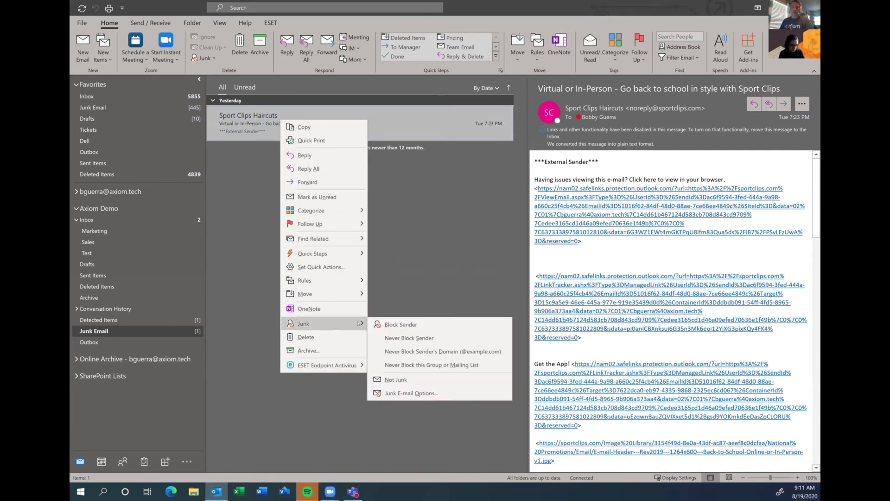
{"action": "left_click", "coordinate": [424, 338]}
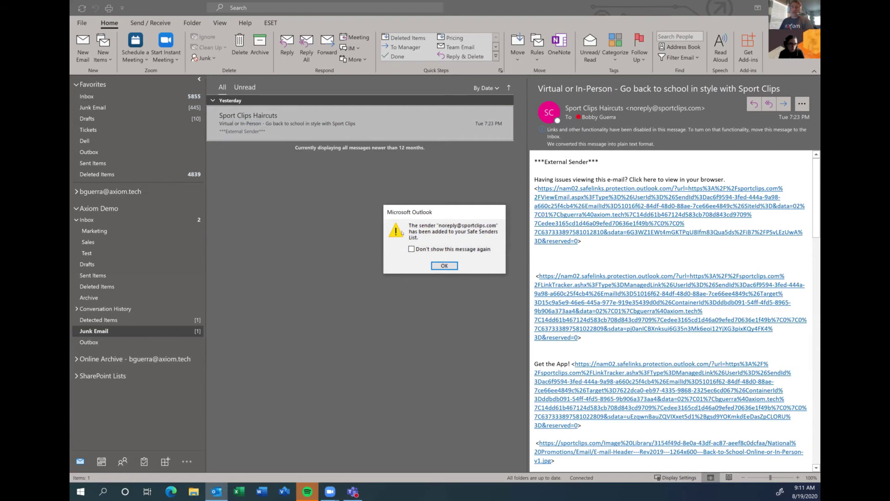
{"action": "left_click", "coordinate": [447, 266]}
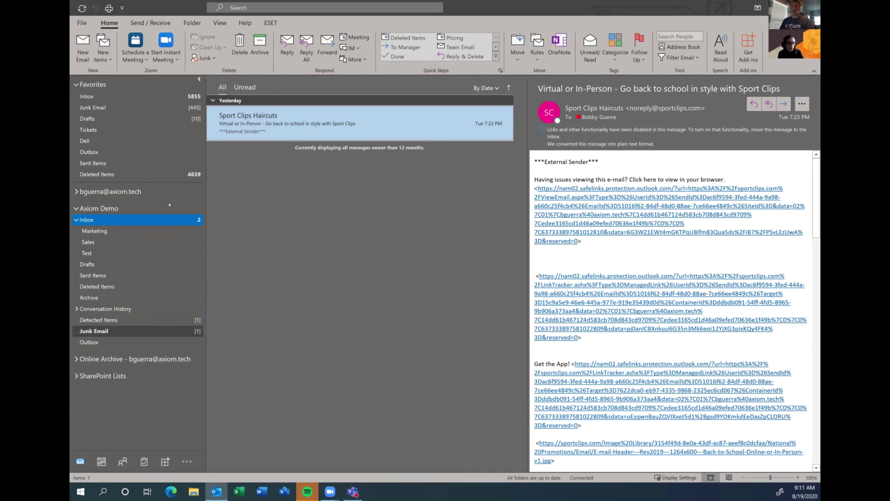
Step: Move the Sport Clips message from Junk Email to the Axiom Demo Inbox and open that Inbox
{"action": "left_click", "coordinate": [124, 231]}
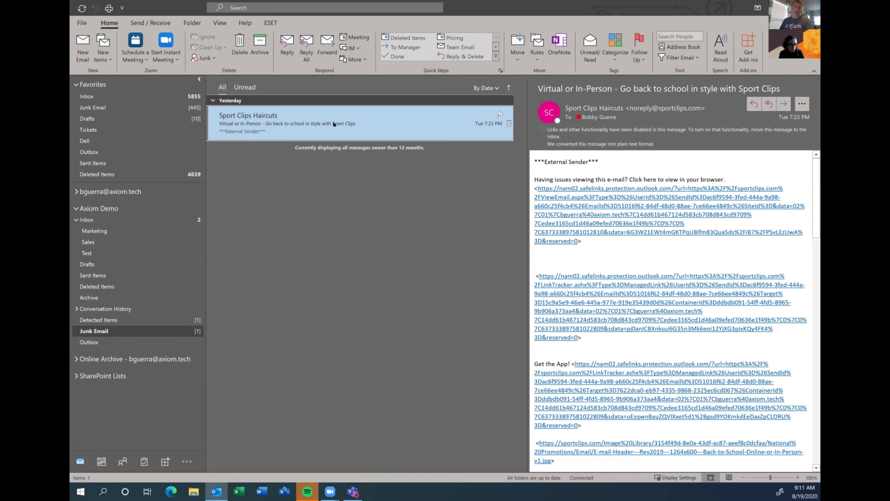
{"action": "left_click_drag", "start_coordinate": [334, 125], "coordinate": [164, 221]}
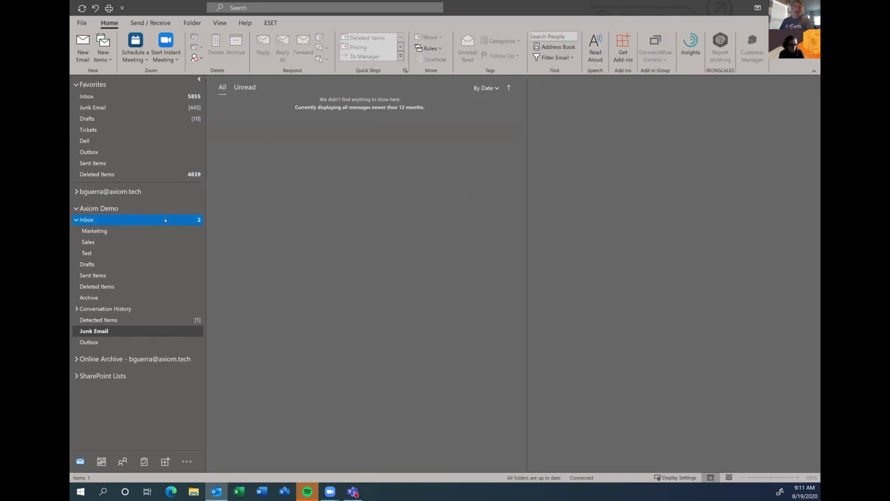
{"action": "left_click", "coordinate": [155, 221]}
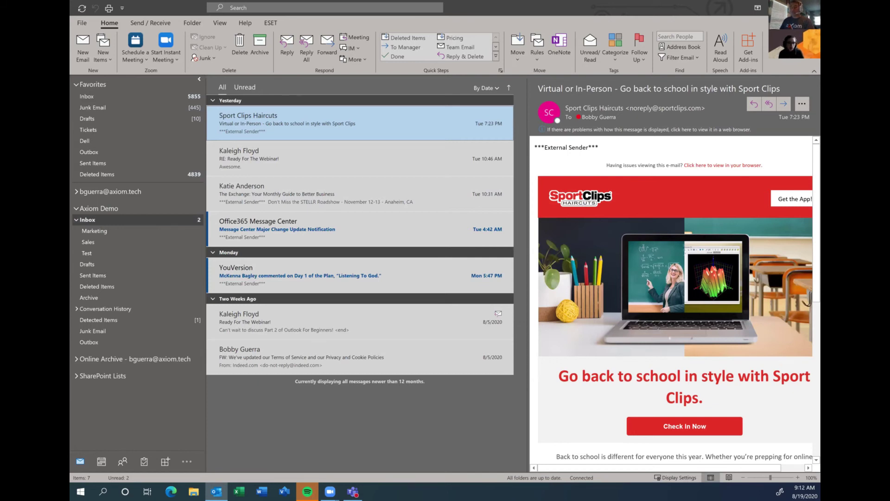
Step: Look through the body of the Sport Clips message in the Inbox and return to its beginning
{"action": "scroll", "coordinate": [646, 244], "scroll_direction": "down", "scroll_amount": 5}
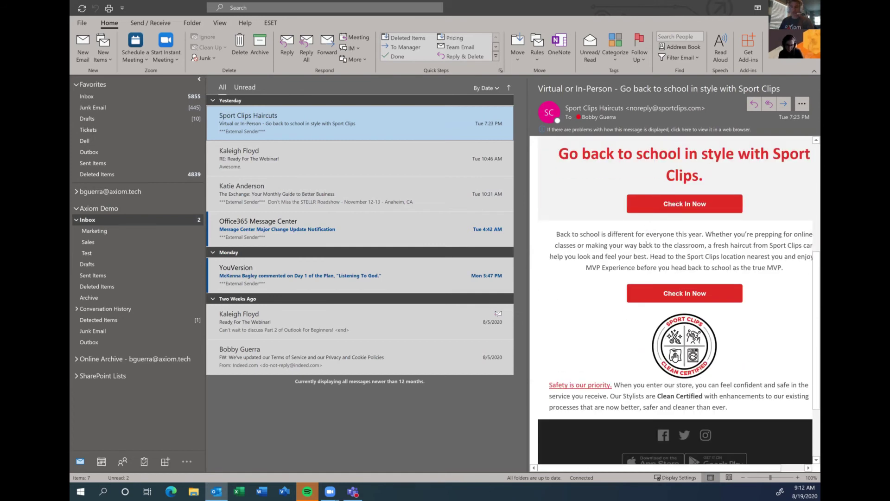
{"action": "scroll", "coordinate": [646, 245], "scroll_direction": "down", "scroll_amount": 3}
{"action": "scroll", "coordinate": [649, 246], "scroll_direction": "up", "scroll_amount": 4}
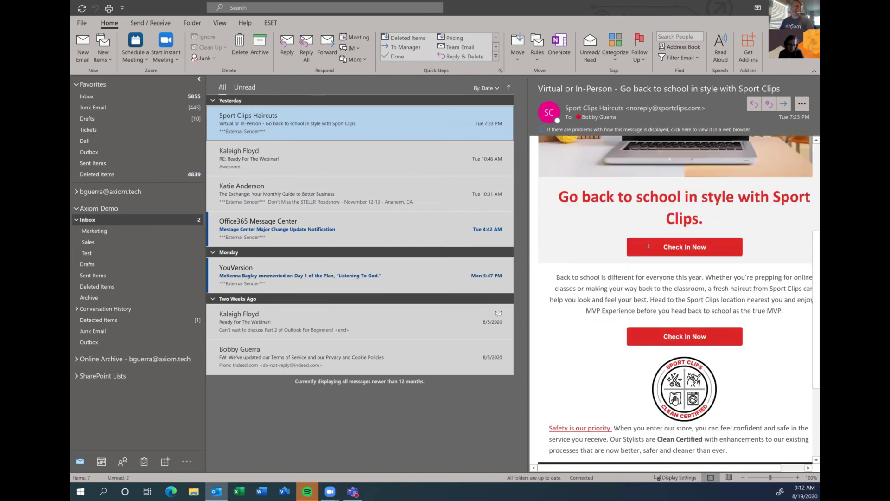
{"action": "scroll", "coordinate": [648, 245], "scroll_direction": "up", "scroll_amount": 4}
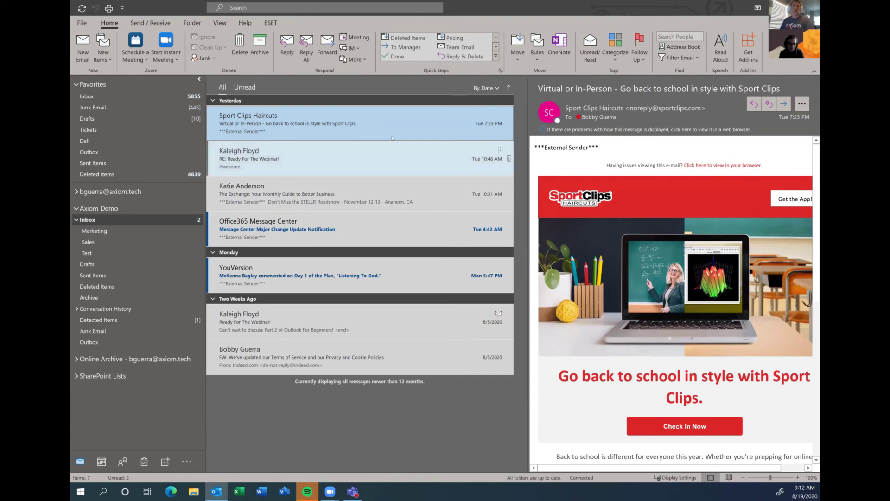
{"action": "left_click", "coordinate": [159, 228]}
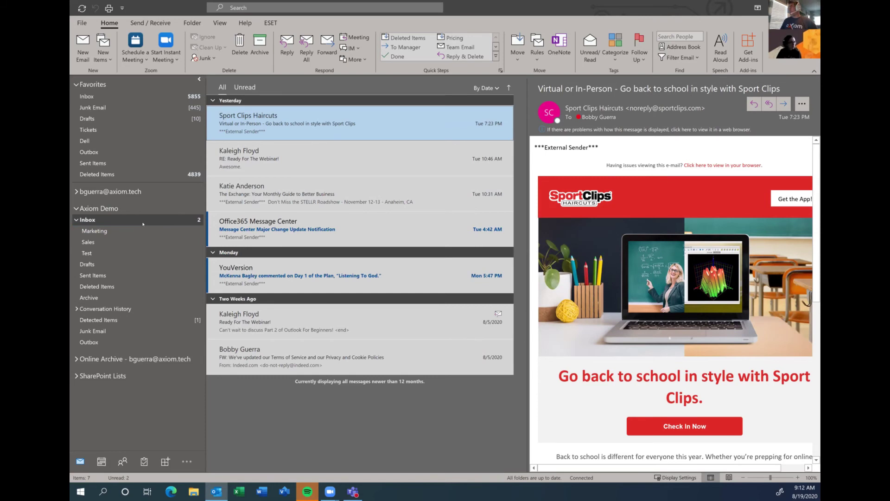
{"action": "left_click", "coordinate": [121, 278]}
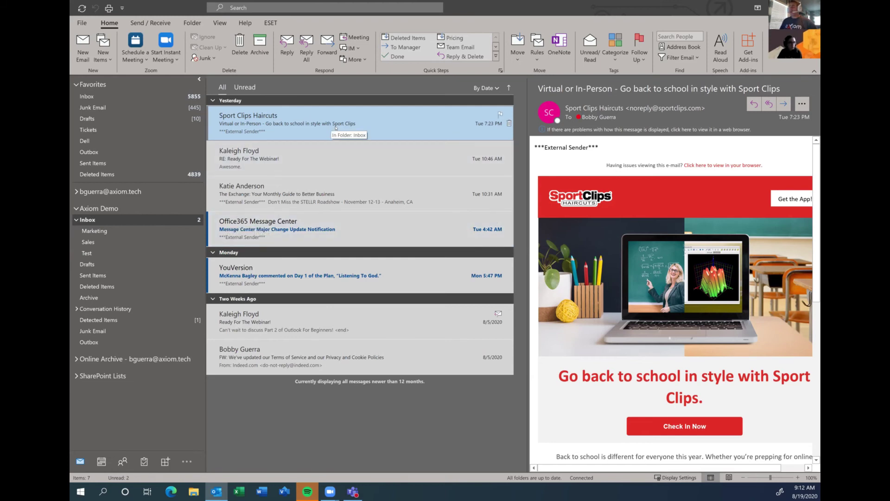
Step: Open the Junk E-mail Options from the Sport Clips message, review the protection levels, and cancel without changes
{"action": "right_click", "coordinate": [273, 124]}
{"action": "mouse_move", "coordinate": [345, 332]}
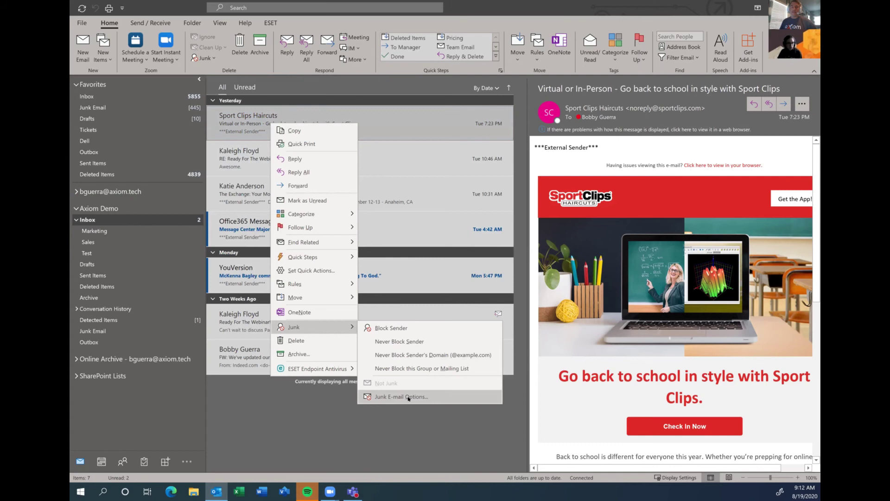
{"action": "right_click", "coordinate": [242, 119]}
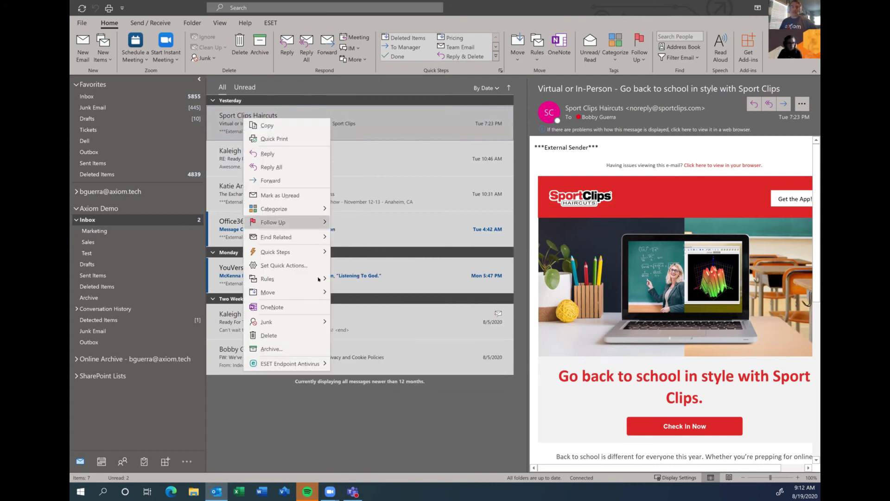
{"action": "mouse_move", "coordinate": [318, 321]}
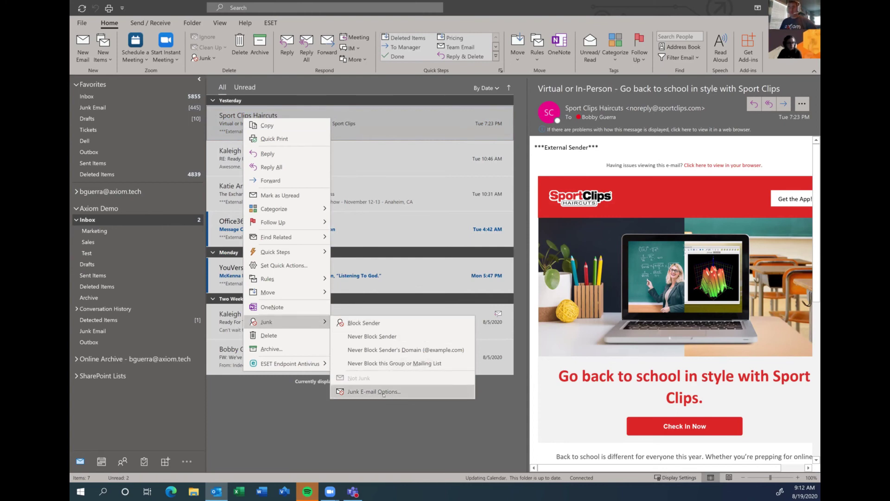
{"action": "left_click", "coordinate": [384, 392]}
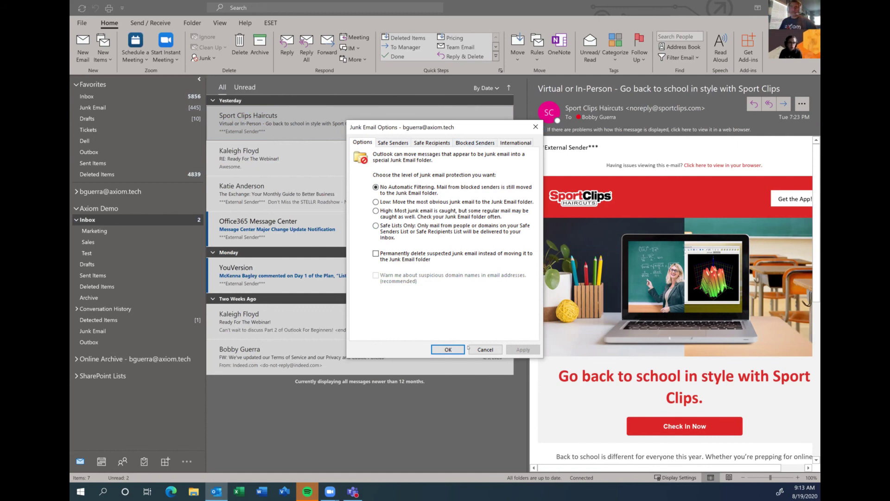
{"action": "left_click", "coordinate": [482, 349]}
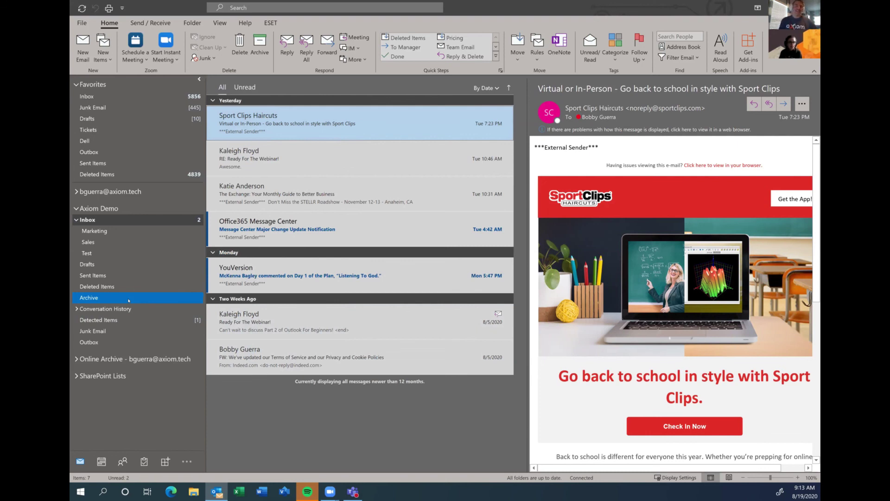
{"action": "left_click", "coordinate": [106, 309]}
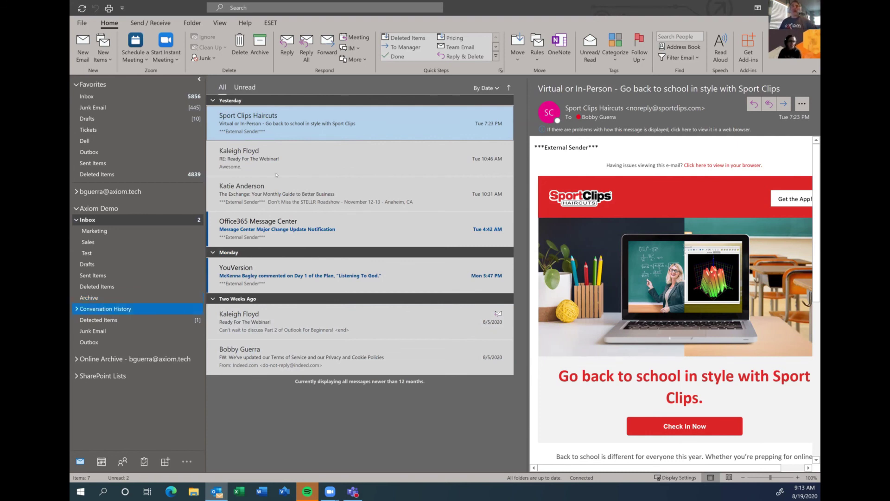